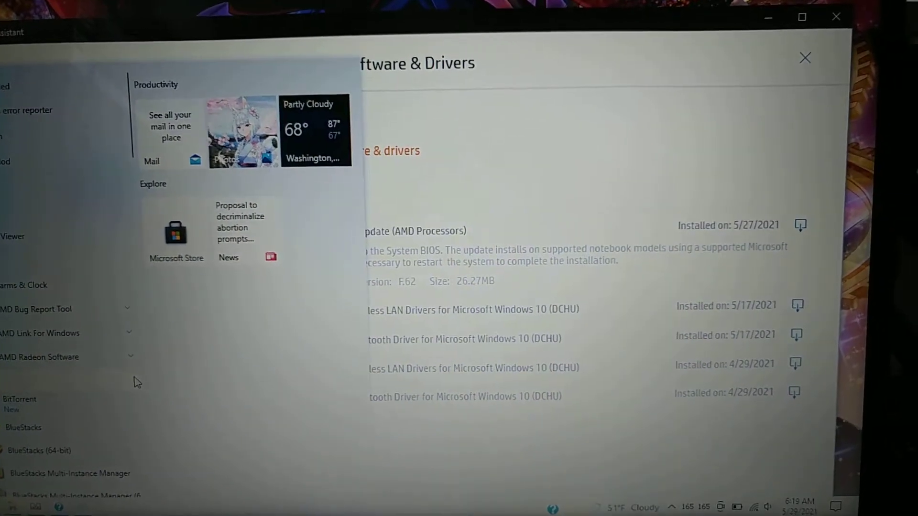
Step: Close the app list to reveal the Software & Drivers history with the 5/27/2021 BIOS update
click(136, 381)
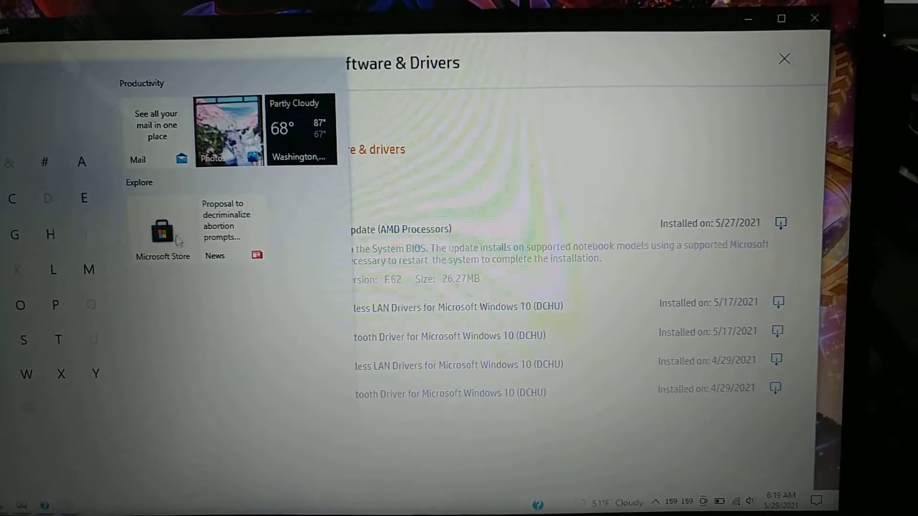
click(505, 140)
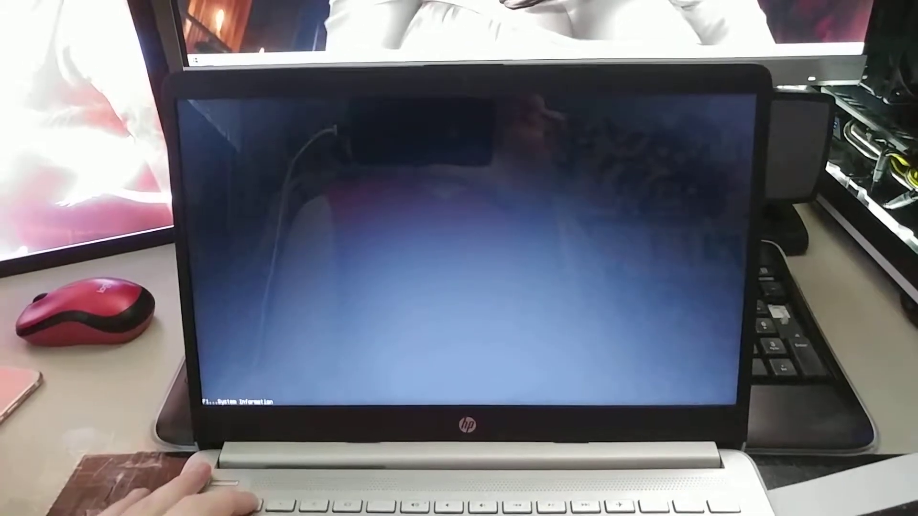
Step: View the laptop's System Information at the HP boot screen, then continue booting into Windows
key(F1)
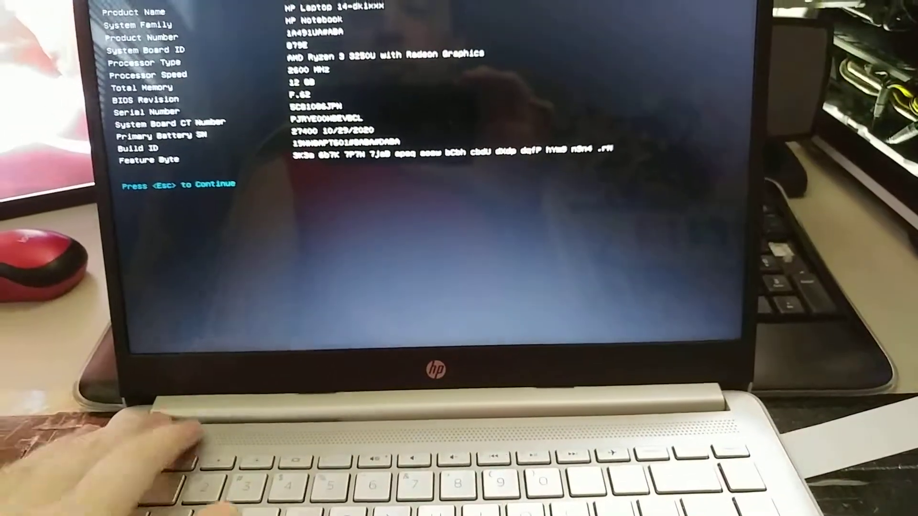
key(Escape)
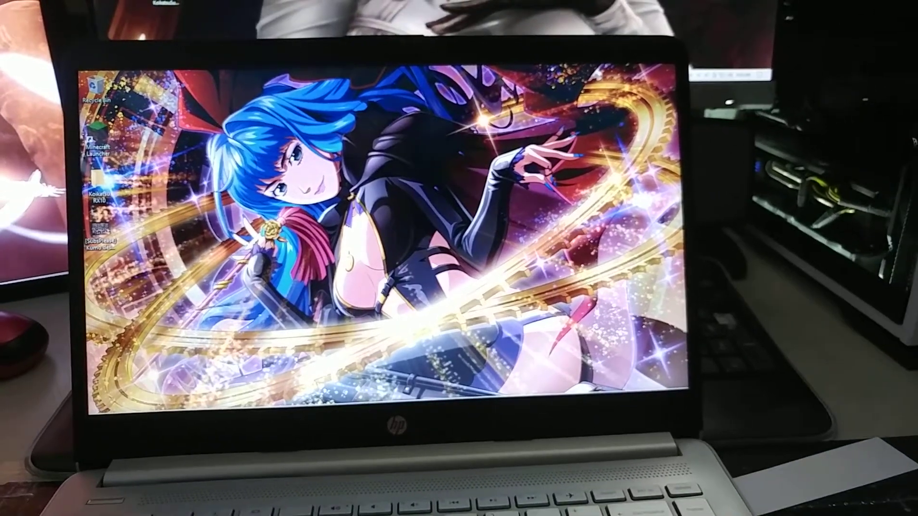
Step: Start MSI Afterburner in the background and bring up File Explorer at Quick access
key(super)
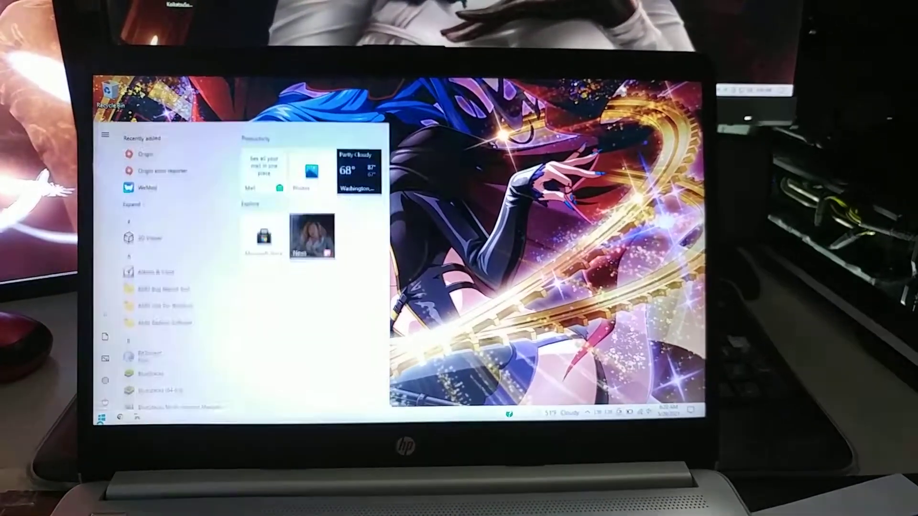
text(msi)
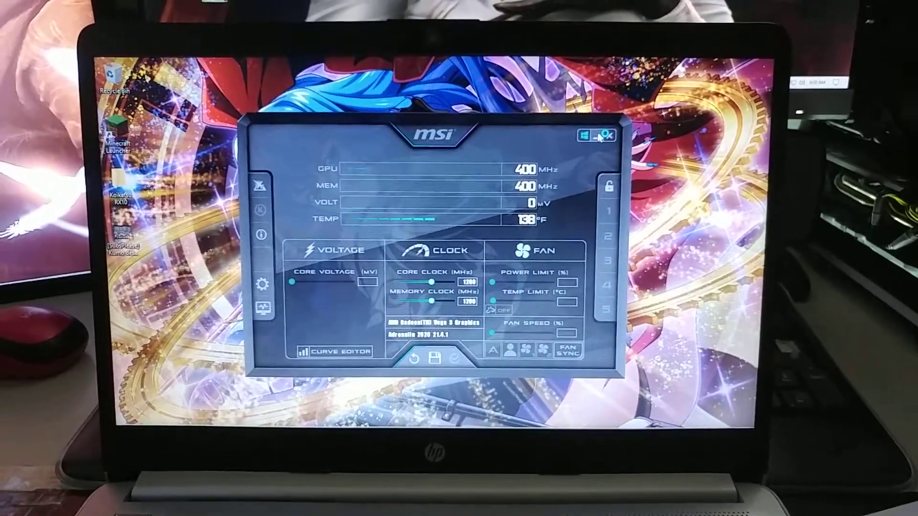
click(592, 135)
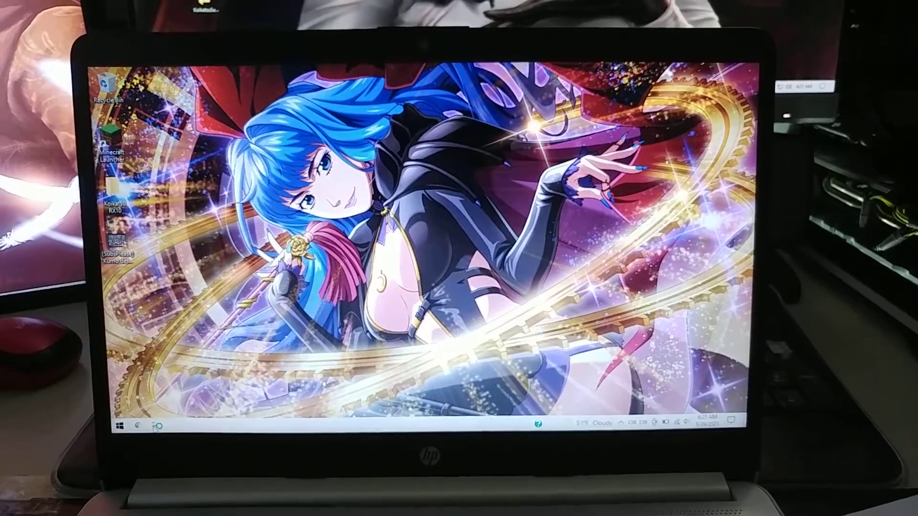
key(super+e)
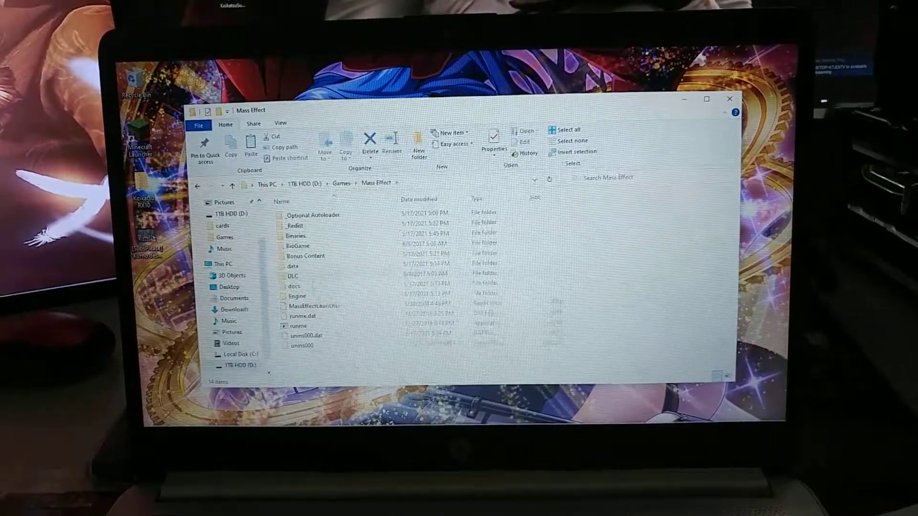
Step: Launch Mass Effect from D:\Games\Mass Effect via MassEffectLauncher and its Play button
click(308, 308)
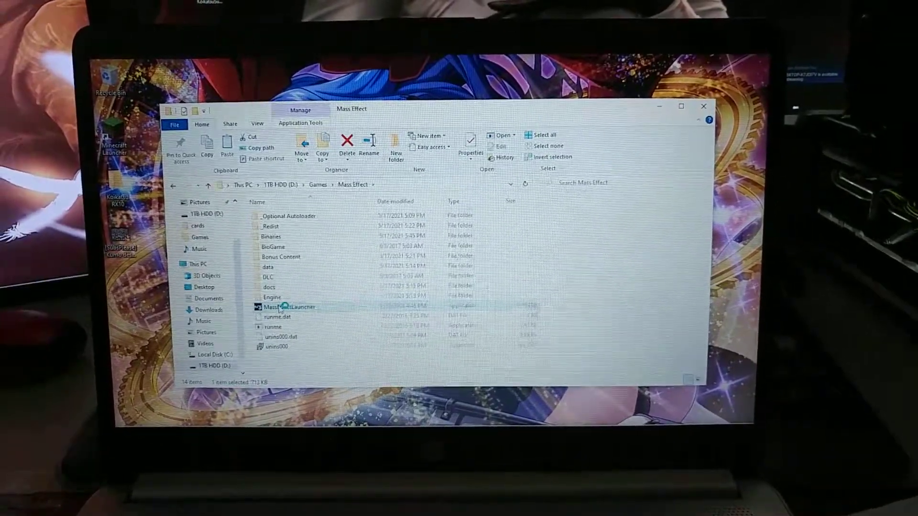
click(327, 215)
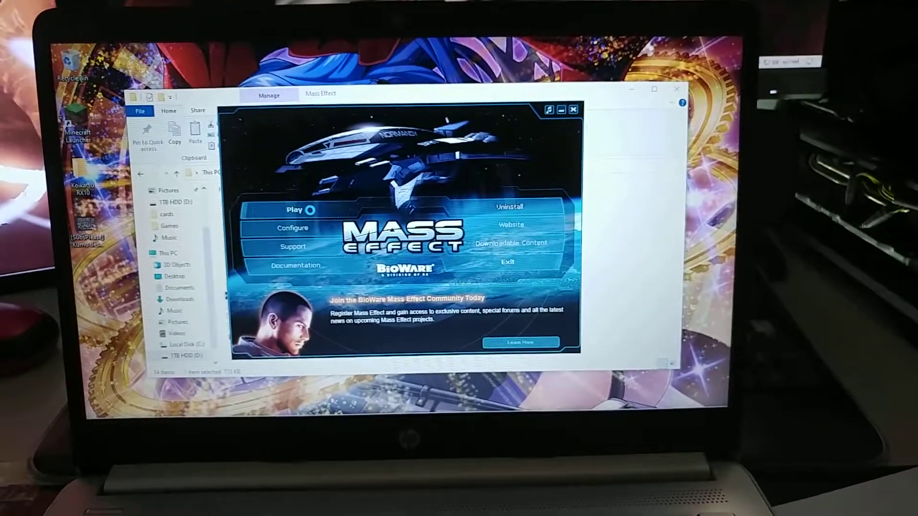
click(331, 224)
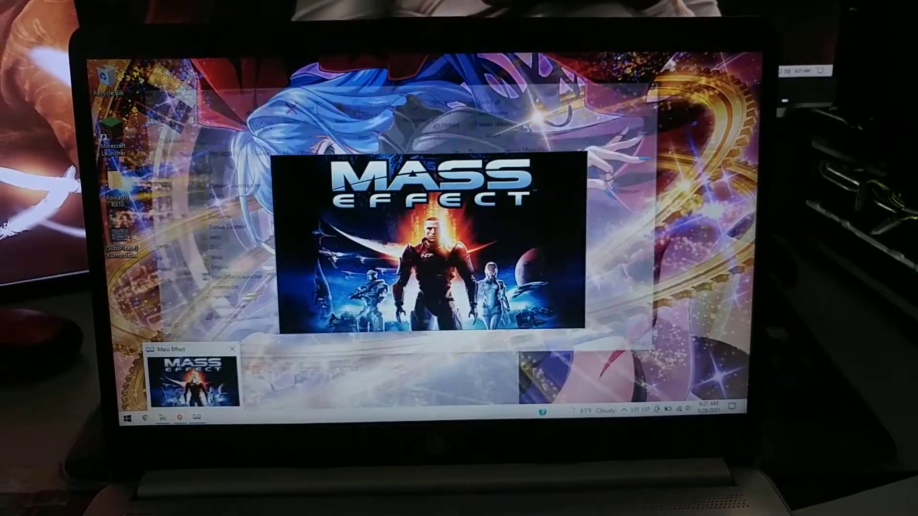
Step: Bring Mass Effect to the front and resume the career from the main menu
click(183, 376)
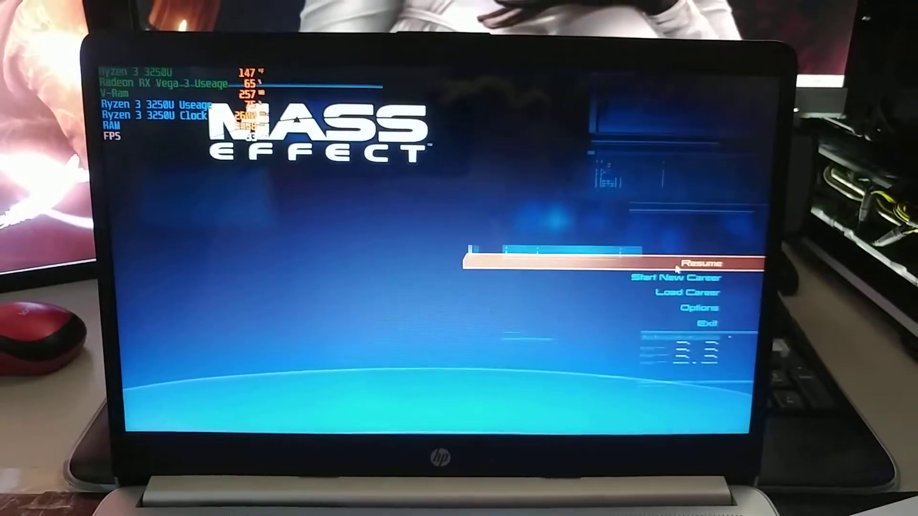
click(677, 268)
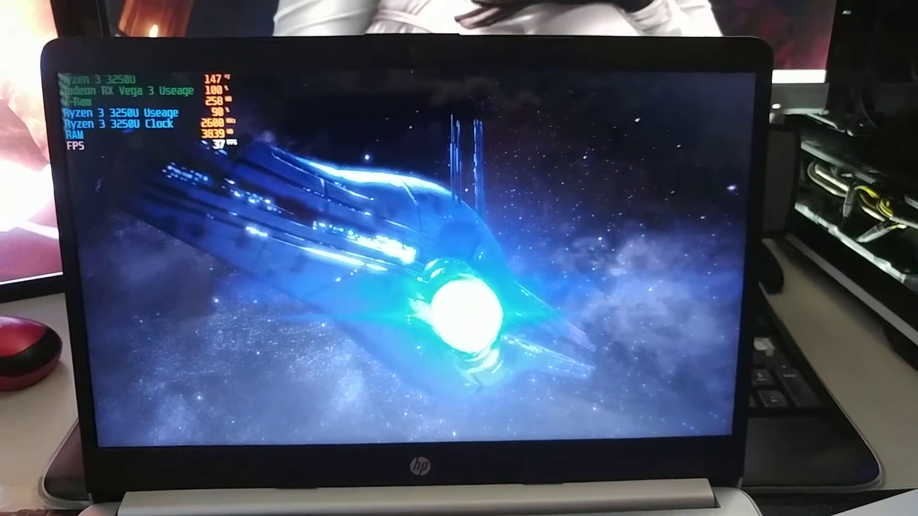